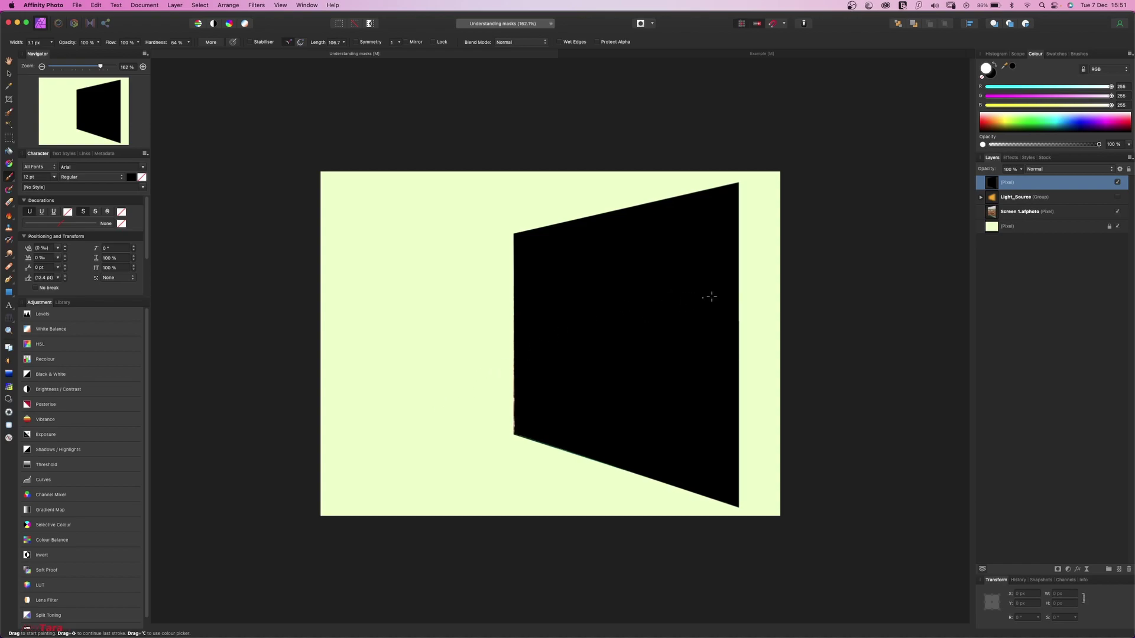
Make the Light_Source group visible so the light bulb and its orange glow appear
{"action": "left_click", "coordinate": [1118, 198]}
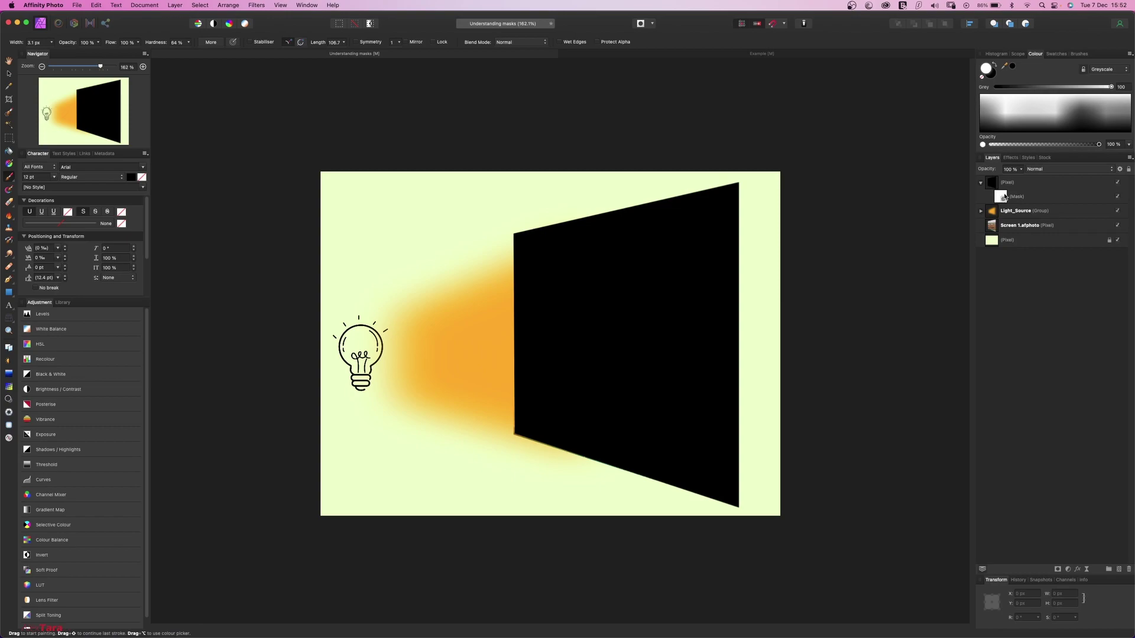
Select the black panel's mask layer and enlarge the Paint Brush width with ]
{"action": "left_click", "coordinate": [1005, 199]}
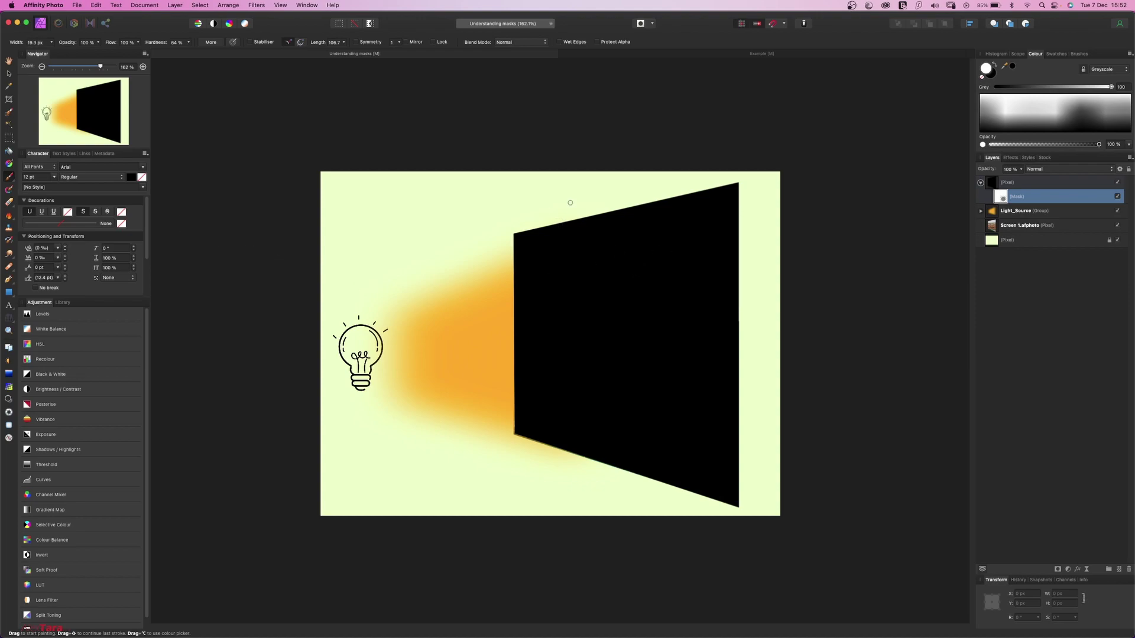
{"action": "key", "text": "bracketright"}
{"action": "key", "text": "bracketright"}
{"action": "key", "text": "bracketright"}
{"action": "key", "text": "bracketright"}
{"action": "key", "text": "bracketright"}
{"action": "key", "text": "bracketright"}
{"action": "key", "text": "bracketright"}
{"action": "key", "text": "bracketright"}
{"action": "key", "text": "bracketright"}
{"action": "key", "text": "bracketright"}
Set Grey to 0 and paint black over the panel's mask to reveal the city photo
{"action": "left_click_drag", "start_coordinate": [1111, 88], "coordinate": [981, 95]}
{"action": "mouse_move", "coordinate": [562, 311]}
{"action": "left_mouse_down"}
{"action": "mouse_move", "coordinate": [595, 308]}
{"action": "mouse_move", "coordinate": [570, 281]}
{"action": "mouse_move", "coordinate": [671, 263]}
{"action": "mouse_move", "coordinate": [679, 294]}
{"action": "mouse_move", "coordinate": [658, 390]}
{"action": "mouse_move", "coordinate": [607, 305]}
{"action": "mouse_move", "coordinate": [667, 279]}
{"action": "mouse_move", "coordinate": [683, 340]}
{"action": "mouse_move", "coordinate": [671, 421]}
{"action": "mouse_move", "coordinate": [563, 350]}
{"action": "mouse_move", "coordinate": [558, 316]}
{"action": "mouse_move", "coordinate": [592, 272]}
{"action": "mouse_move", "coordinate": [679, 260]}
{"action": "mouse_move", "coordinate": [677, 432]}
{"action": "mouse_move", "coordinate": [586, 420]}
{"action": "mouse_move", "coordinate": [528, 383]}
{"action": "mouse_move", "coordinate": [523, 262]}
{"action": "mouse_move", "coordinate": [737, 221]}
{"action": "mouse_move", "coordinate": [717, 386]}
{"action": "mouse_move", "coordinate": [569, 527]}
{"action": "left_mouse_up"}
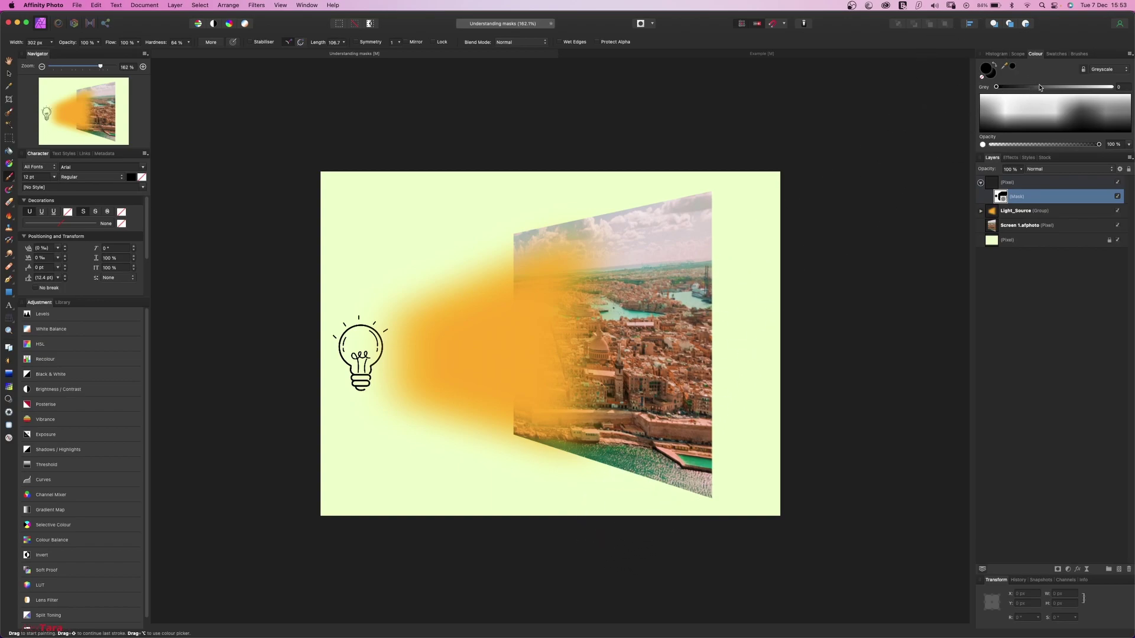
Set Grey to 50 and paint mid-grey over the mask, making the panel half-transparent
{"action": "left_click_drag", "start_coordinate": [1039, 87], "coordinate": [1054, 90]}
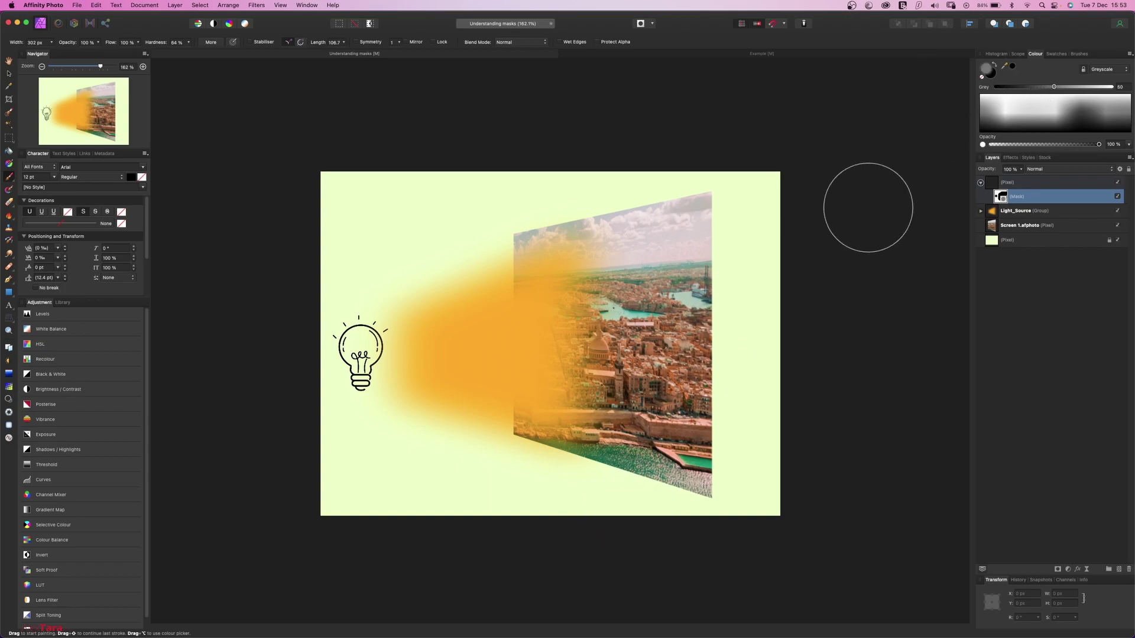
{"action": "mouse_move", "coordinate": [481, 253]}
{"action": "left_mouse_down"}
{"action": "mouse_move", "coordinate": [557, 207]}
{"action": "mouse_move", "coordinate": [713, 205]}
{"action": "mouse_move", "coordinate": [710, 494]}
{"action": "mouse_move", "coordinate": [557, 453]}
{"action": "mouse_move", "coordinate": [520, 342]}
{"action": "mouse_move", "coordinate": [651, 413]}
{"action": "mouse_move", "coordinate": [524, 293]}
{"action": "mouse_move", "coordinate": [608, 355]}
{"action": "mouse_move", "coordinate": [605, 373]}
{"action": "mouse_move", "coordinate": [620, 372]}
{"action": "left_mouse_up"}
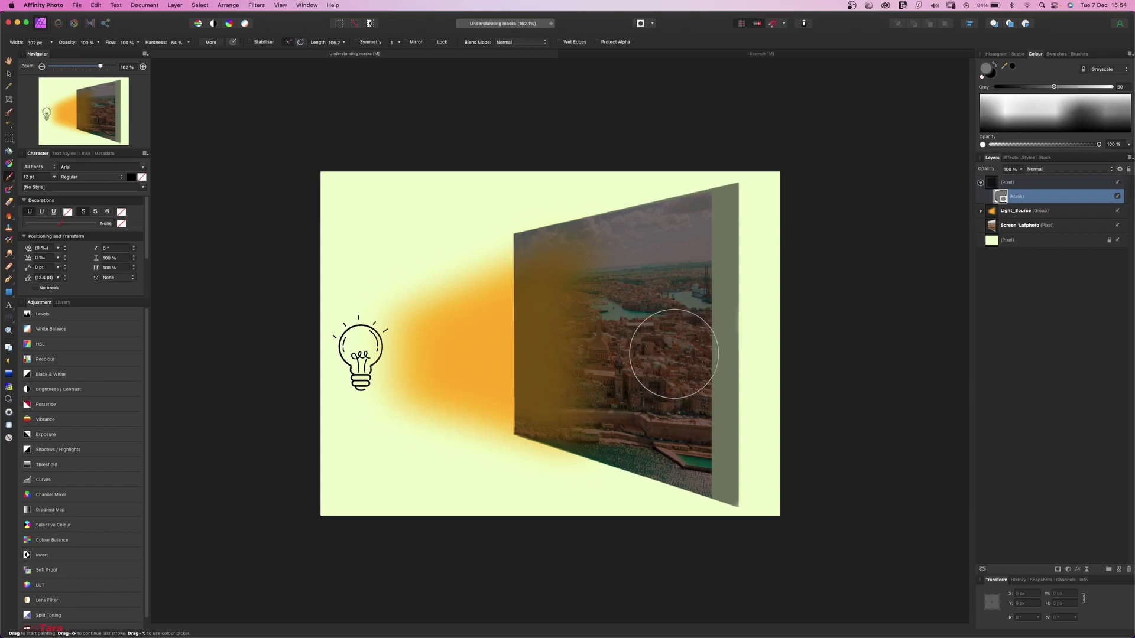
In the Example document, review the text and two background flora layers, then collapse the Group
{"action": "left_click", "coordinate": [764, 55]}
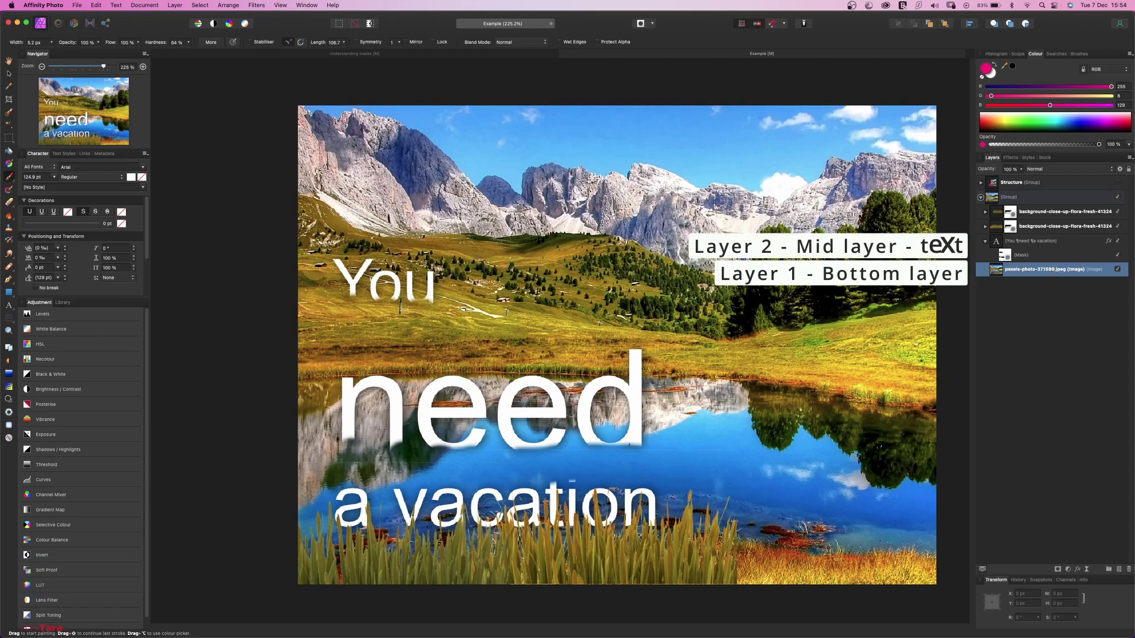
{"action": "left_click", "coordinate": [1040, 241]}
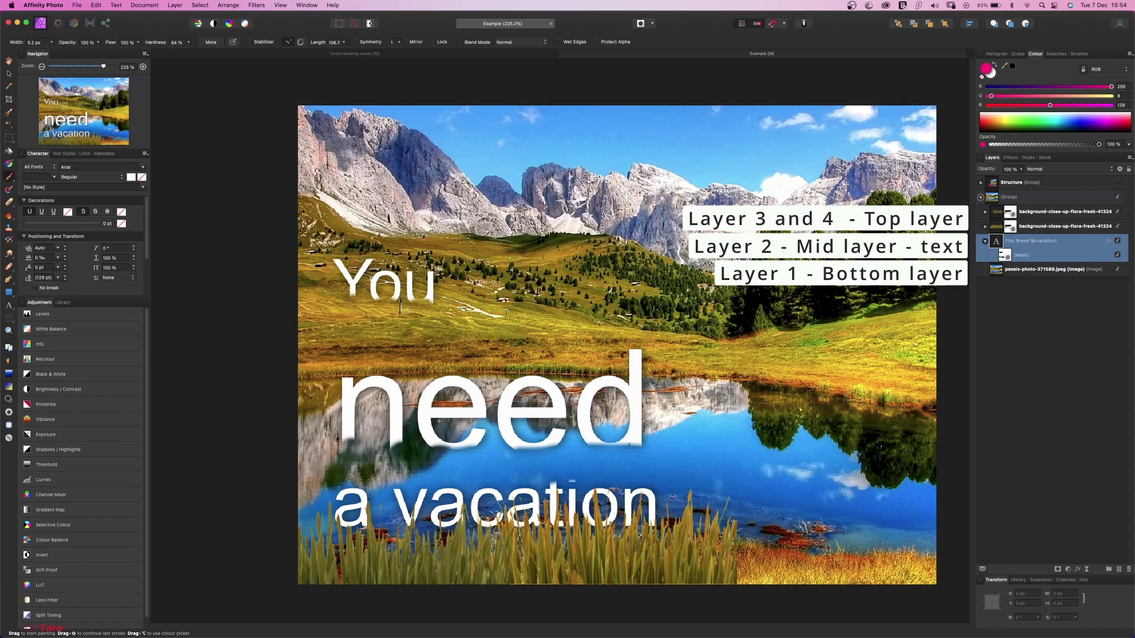
{"action": "left_click", "coordinate": [999, 211]}
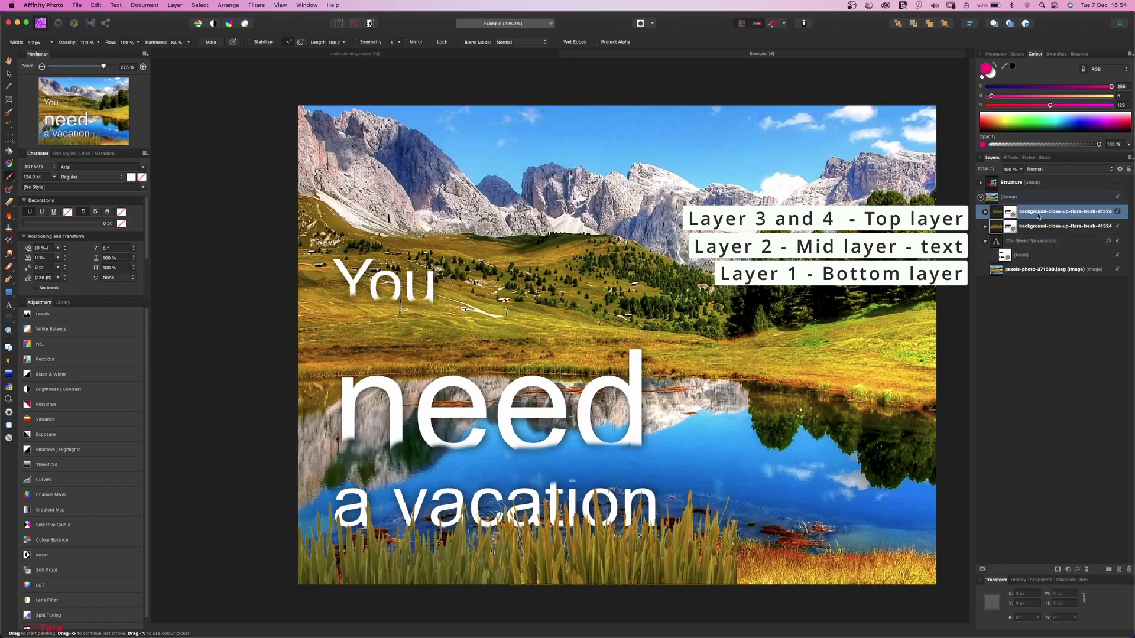
{"action": "left_click", "coordinate": [992, 227]}
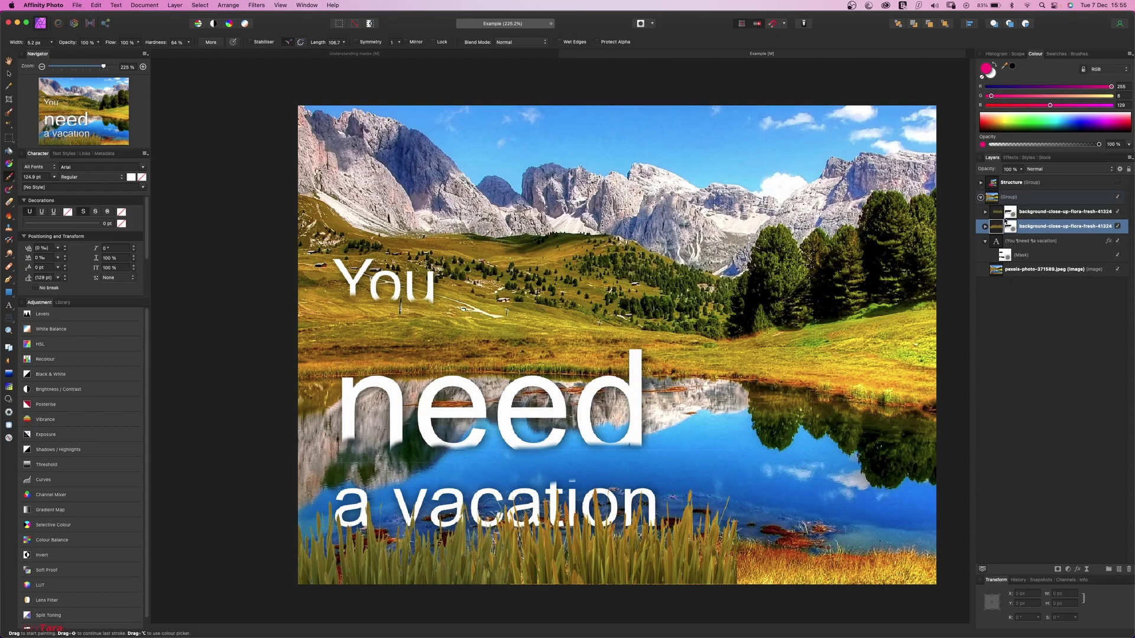
{"action": "left_click", "coordinate": [980, 198]}
Hide the composite Group, show the Structure diagram group, and add a new pixel layer
{"action": "left_click", "coordinate": [1117, 198]}
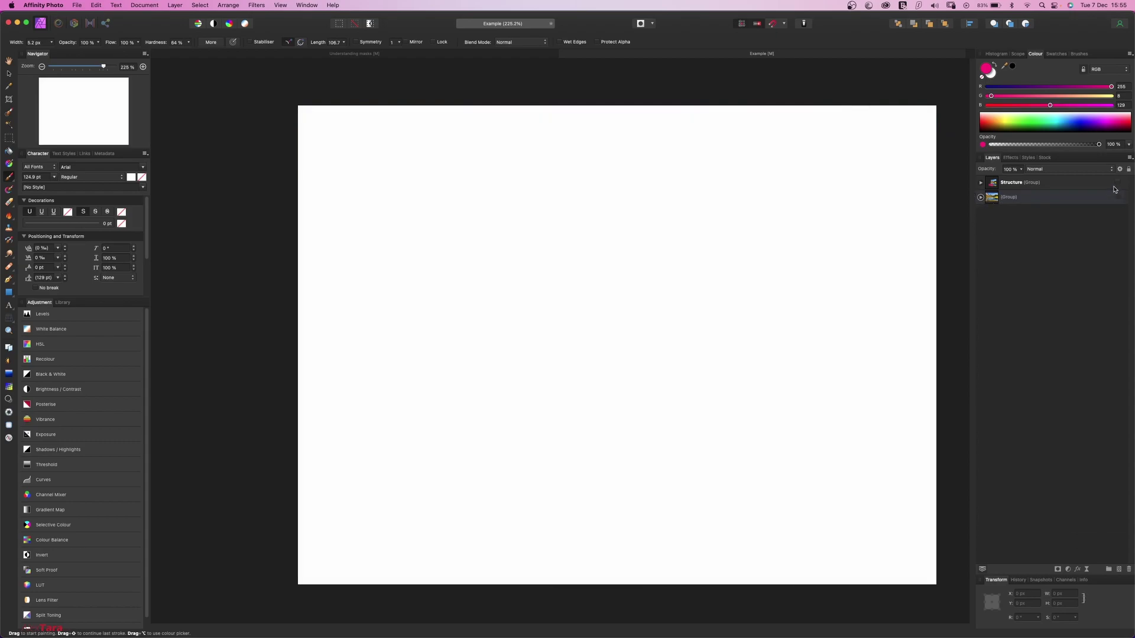
{"action": "left_click", "coordinate": [1117, 182]}
{"action": "key", "text": "super+shift+n"}
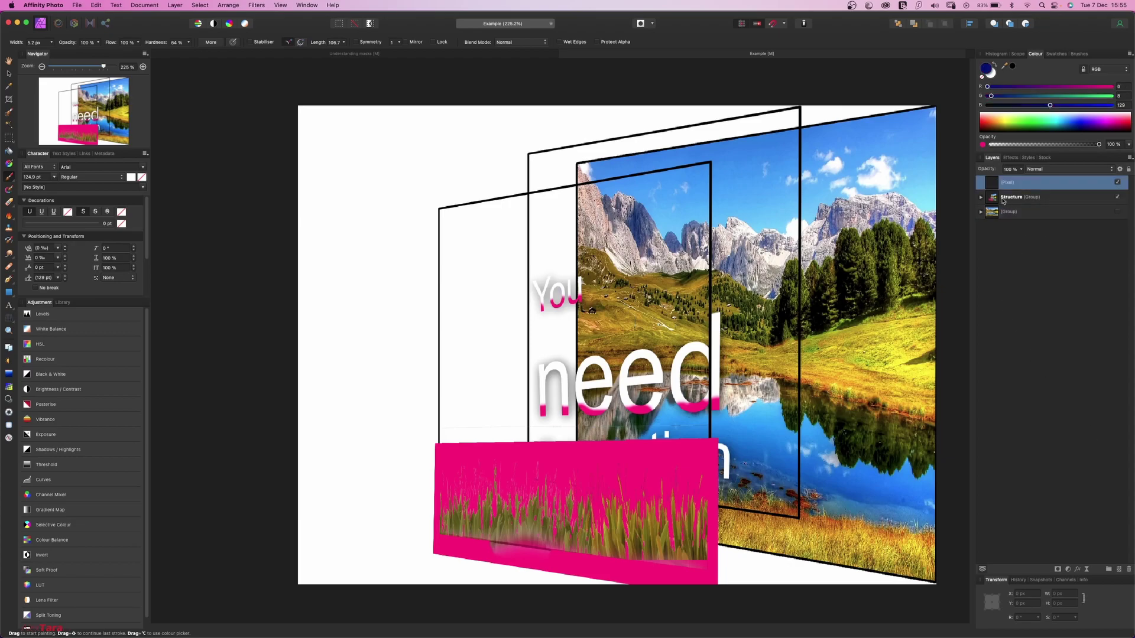
Handwrite Bg, Text and grass labels on the frames and circle the words You and need
{"action": "mouse_move", "coordinate": [849, 141]}
{"action": "left_mouse_down"}
{"action": "mouse_move", "coordinate": [852, 127]}
{"action": "mouse_move", "coordinate": [904, 161]}
{"action": "left_mouse_up"}
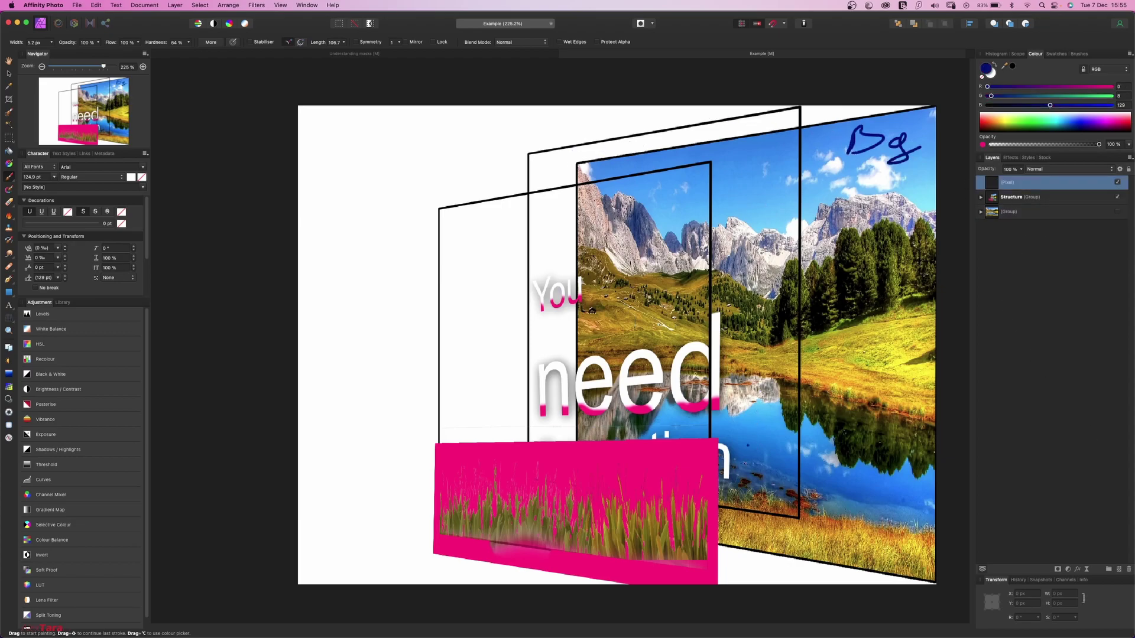
{"action": "left_click_drag", "start_coordinate": [535, 155], "coordinate": [625, 148]}
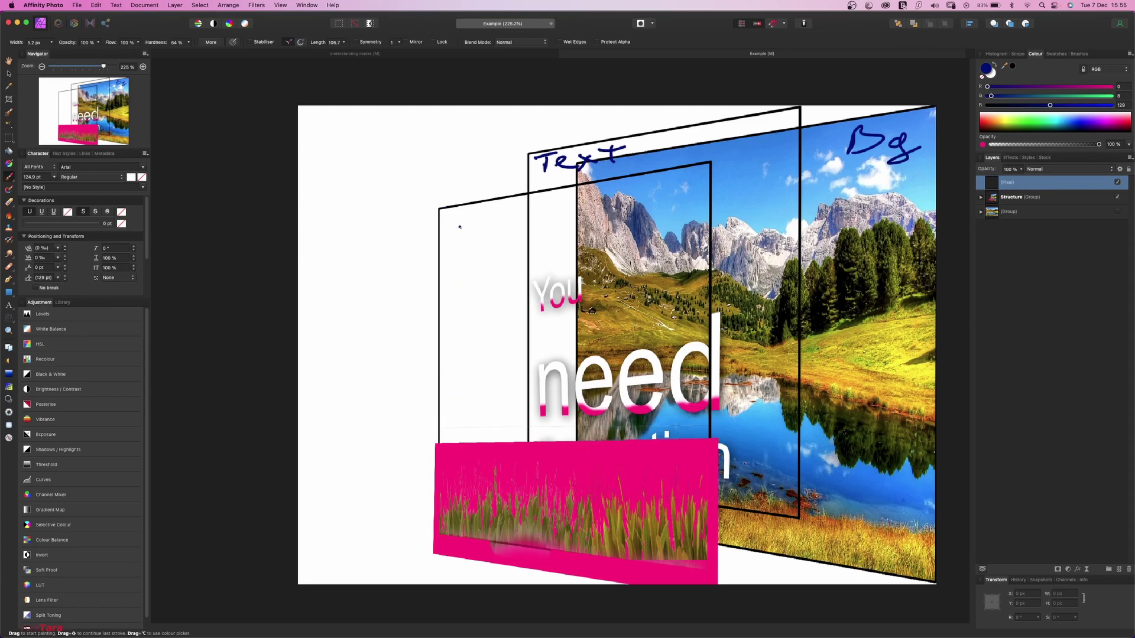
{"action": "left_click_drag", "start_coordinate": [459, 219], "coordinate": [535, 214]}
{"action": "mouse_move", "coordinate": [539, 398]}
{"action": "left_mouse_down"}
{"action": "mouse_move", "coordinate": [627, 421]}
{"action": "mouse_move", "coordinate": [705, 414]}
{"action": "mouse_move", "coordinate": [729, 399]}
{"action": "mouse_move", "coordinate": [530, 399]}
{"action": "left_mouse_up"}
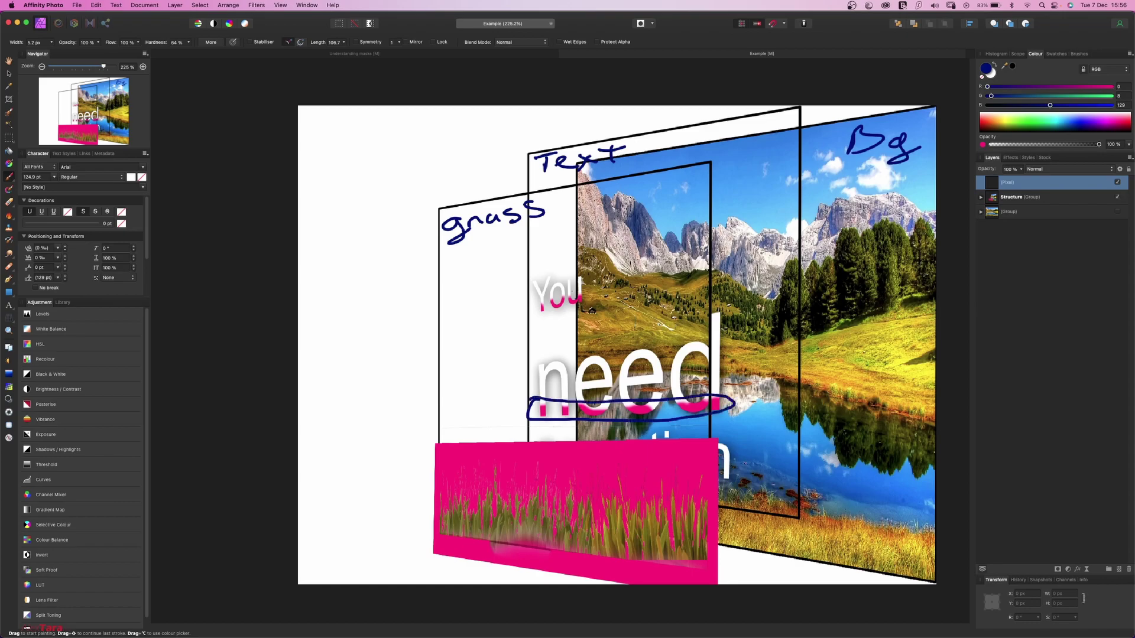
{"action": "mouse_move", "coordinate": [593, 291]}
{"action": "left_mouse_down"}
{"action": "mouse_move", "coordinate": [548, 292]}
{"action": "mouse_move", "coordinate": [545, 310]}
{"action": "mouse_move", "coordinate": [606, 299]}
{"action": "mouse_move", "coordinate": [562, 296]}
{"action": "left_mouse_up"}
{"action": "mouse_move", "coordinate": [630, 319]}
{"action": "left_mouse_down"}
{"action": "mouse_move", "coordinate": [651, 321]}
{"action": "mouse_move", "coordinate": [622, 323]}
{"action": "mouse_move", "coordinate": [632, 327]}
{"action": "left_mouse_up"}
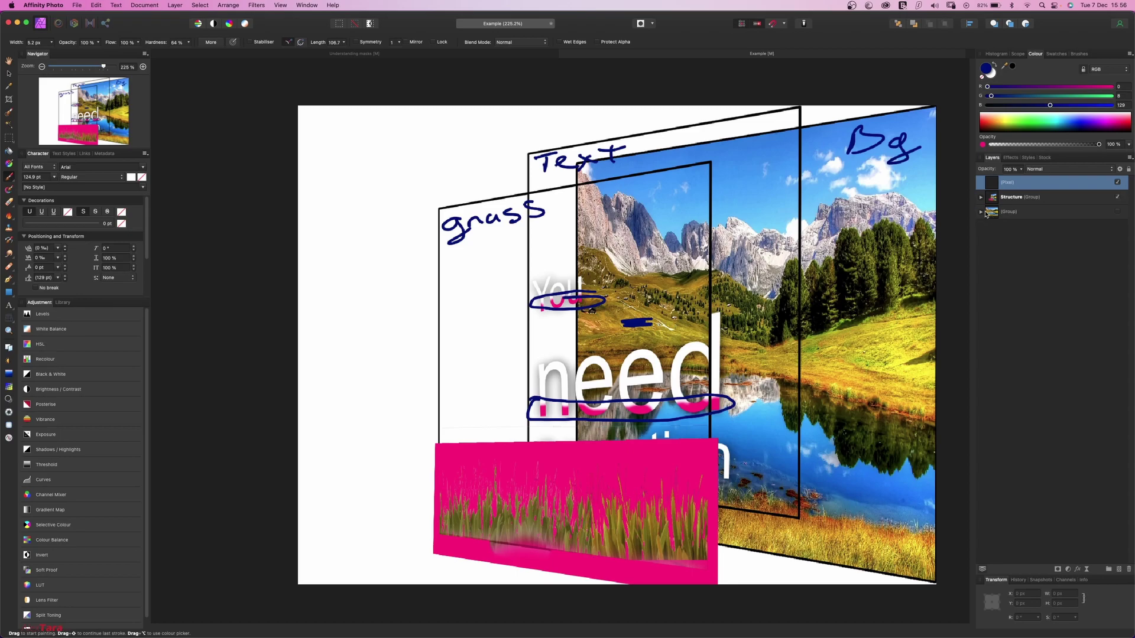
Expand the Group and background layers, inspect the text and background masks, and show the Group again
{"action": "left_click", "coordinate": [981, 212]}
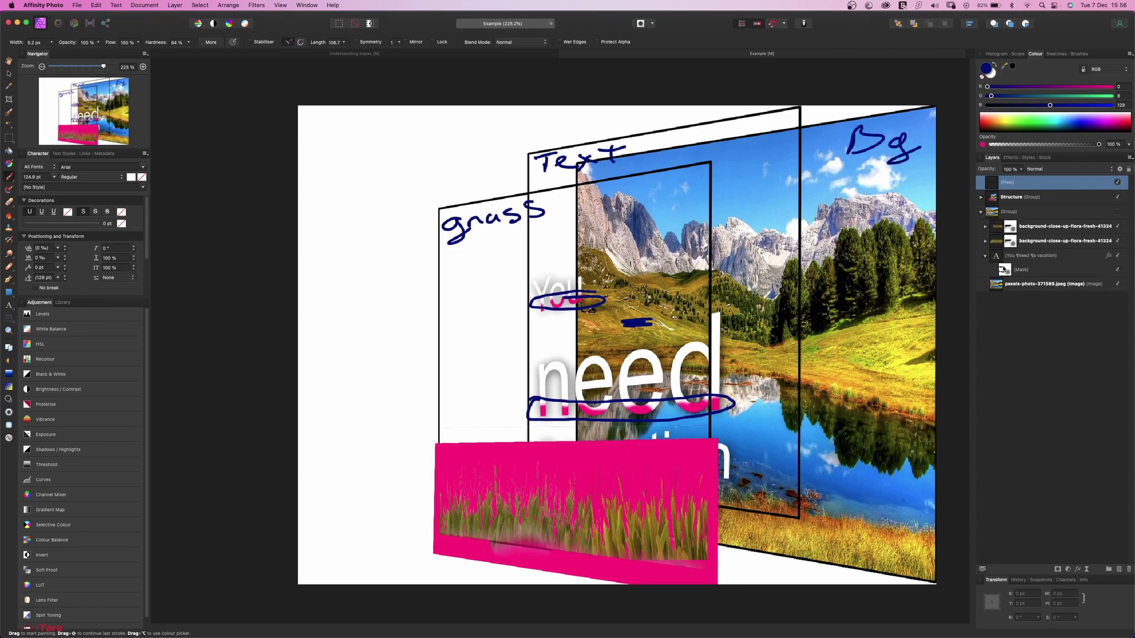
{"action": "left_click", "coordinate": [1004, 270]}
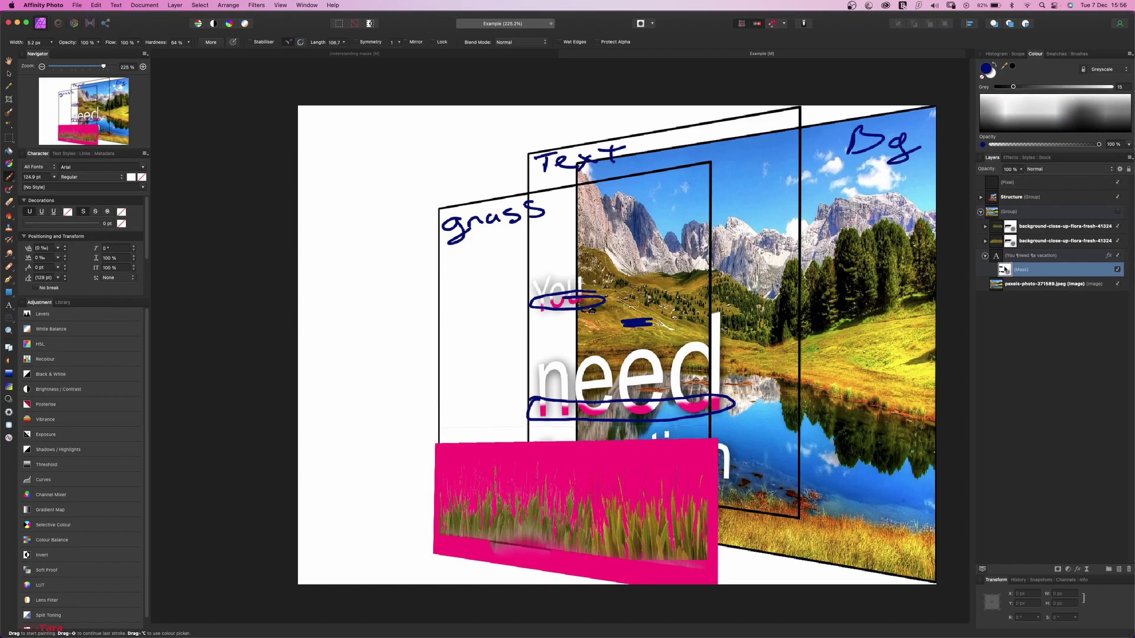
{"action": "left_click", "coordinate": [1007, 256]}
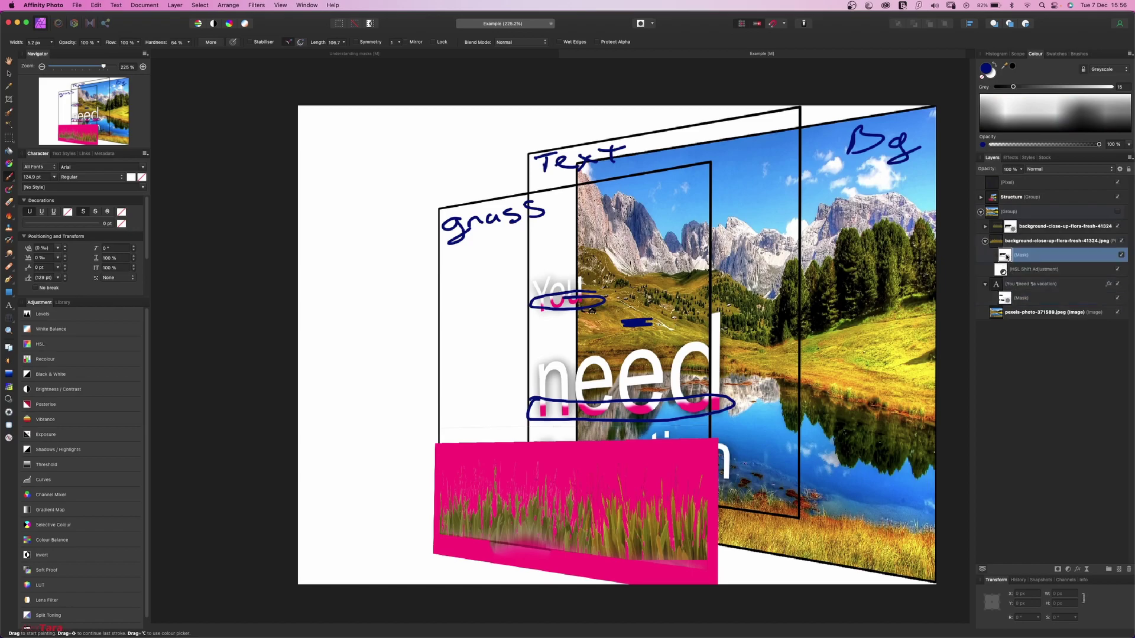
{"action": "left_click", "coordinate": [984, 227]}
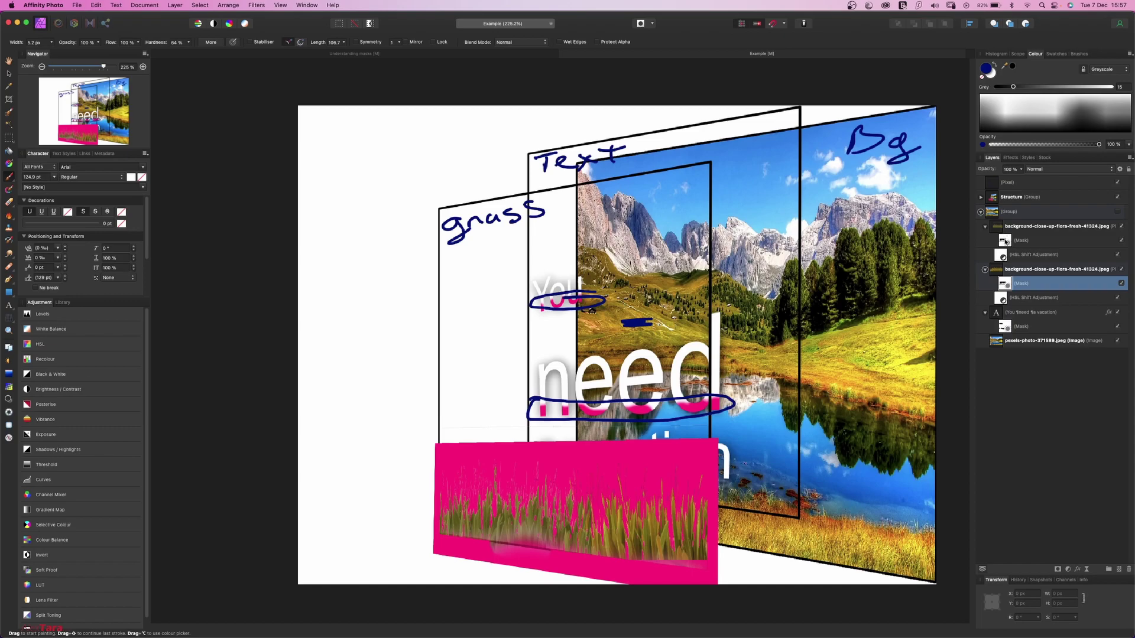
{"action": "left_click", "coordinate": [1008, 243]}
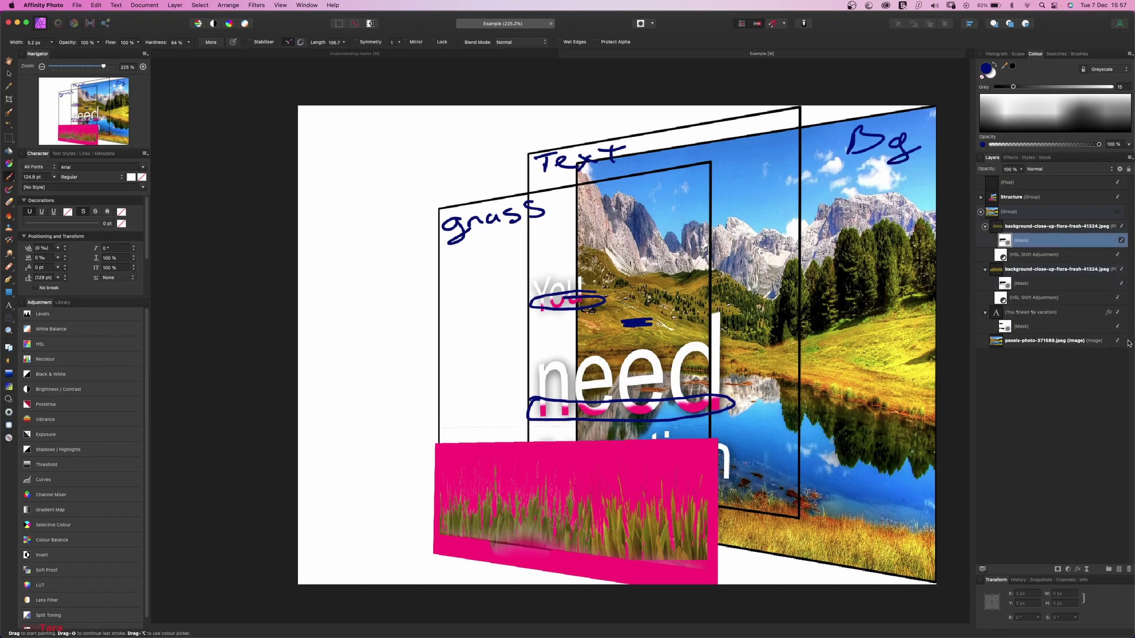
{"action": "left_click", "coordinate": [1117, 212]}
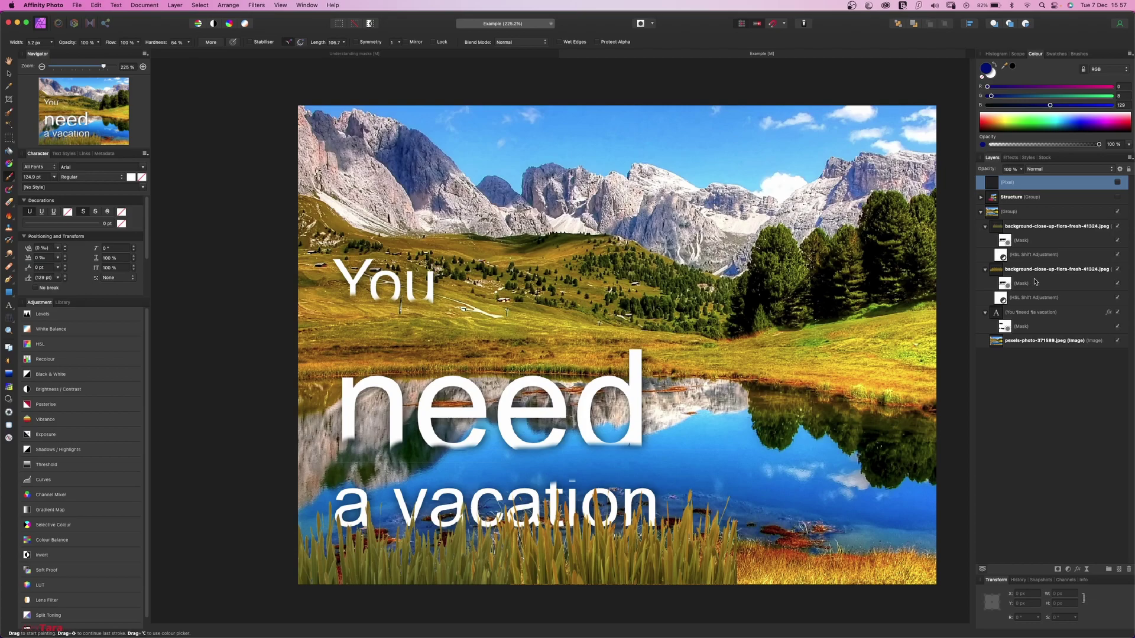
Select the text layer's mask and Alt-click its thumbnail to view the mask in isolation
{"action": "left_click", "coordinate": [1004, 284]}
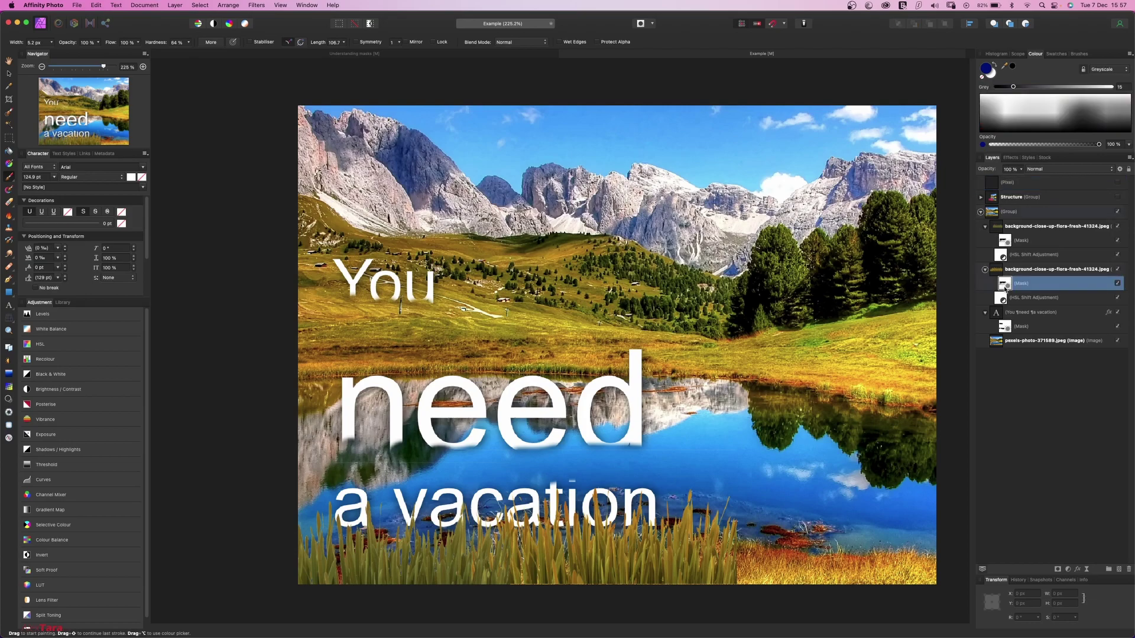
{"action": "left_click", "coordinate": [1006, 327]}
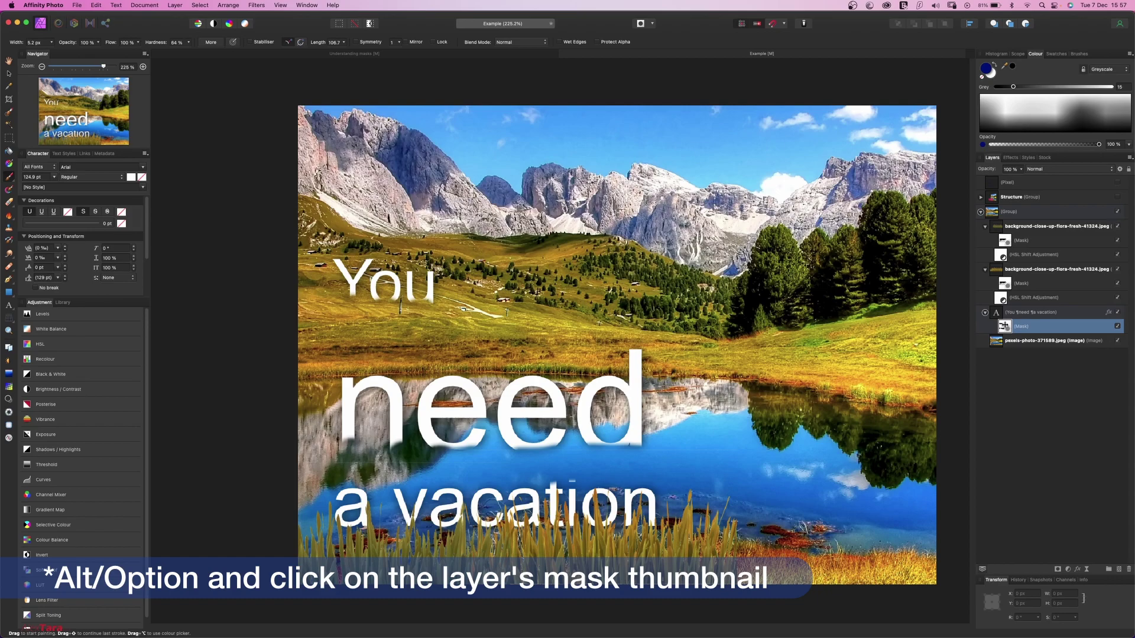
{"action": "left_click", "coordinate": [1003, 325], "text": "alt"}
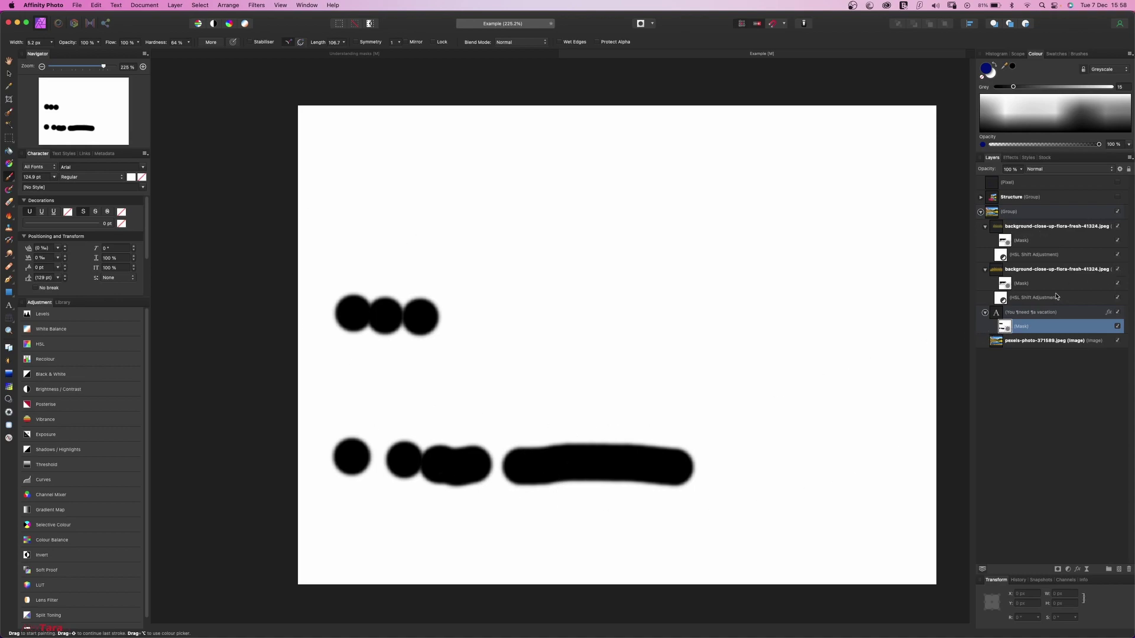
Select the text layer to leave the isolated mask view and show the full composite
{"action": "left_click", "coordinate": [1035, 325]}
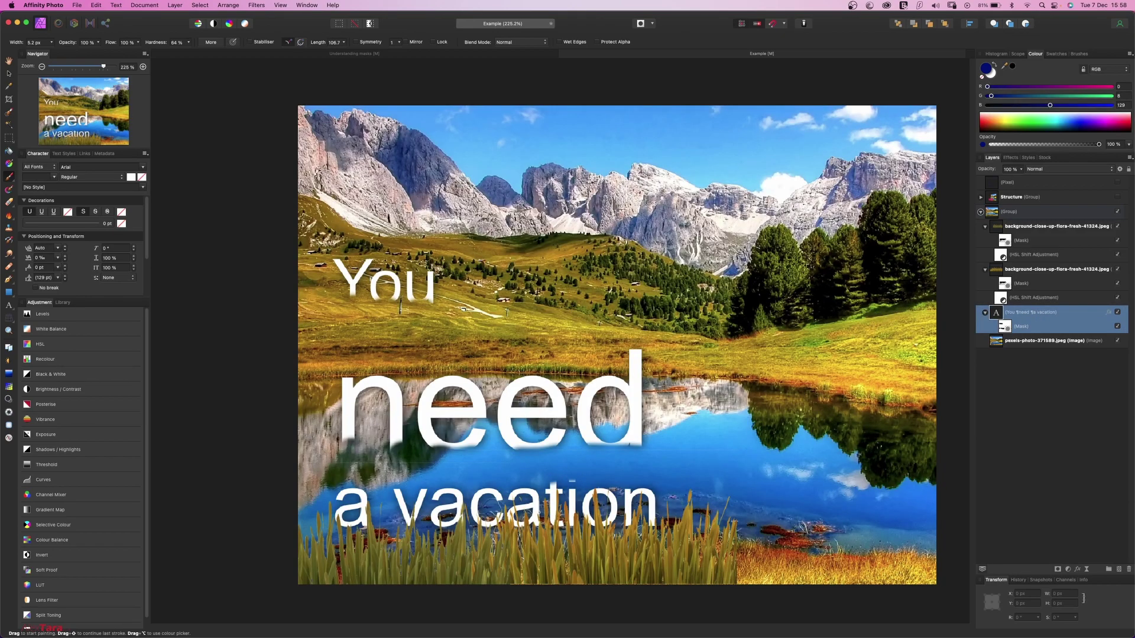